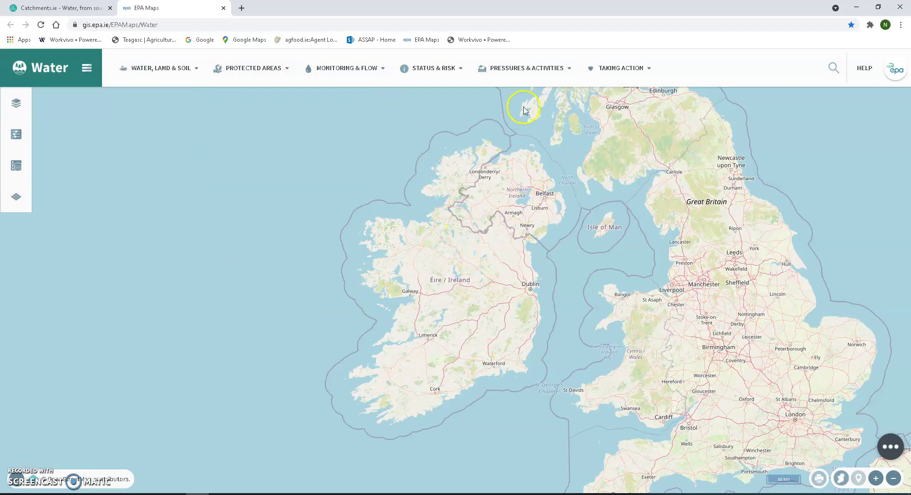
Step: Read the description of the Pollution Impact Potential – Nitrate (PIP-N) layer, then close it
{"action": "left_click", "coordinate": [508, 69]}
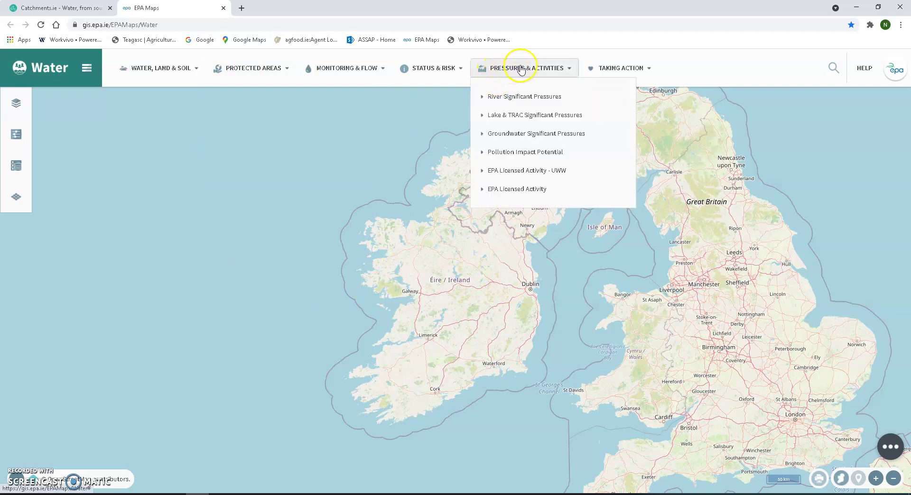
{"action": "left_click", "coordinate": [525, 152]}
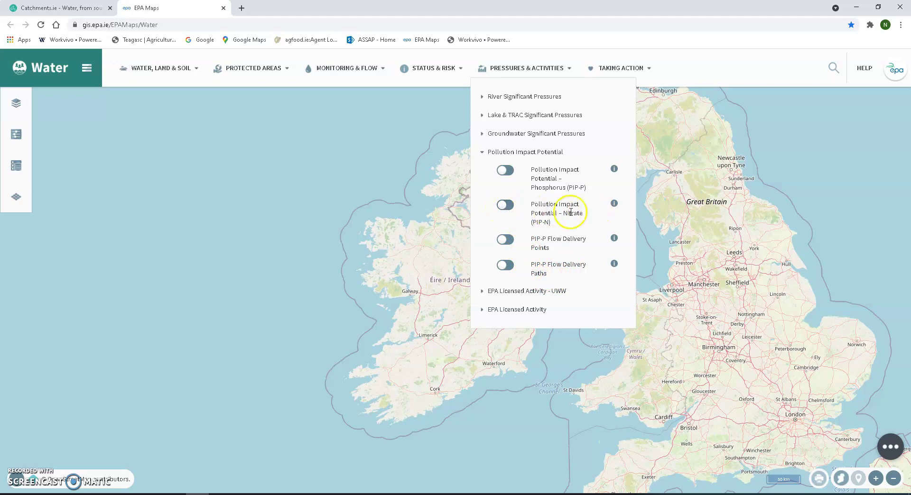
{"action": "left_click", "coordinate": [613, 205]}
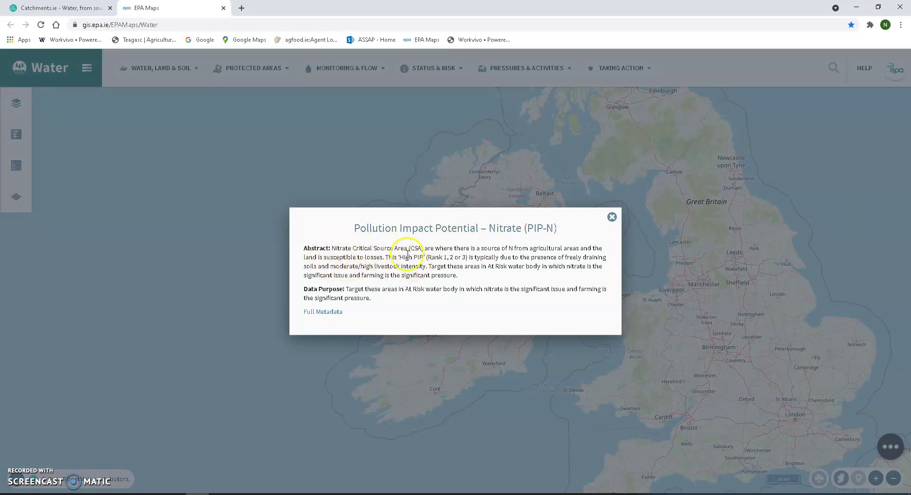
{"action": "left_click", "coordinate": [612, 219]}
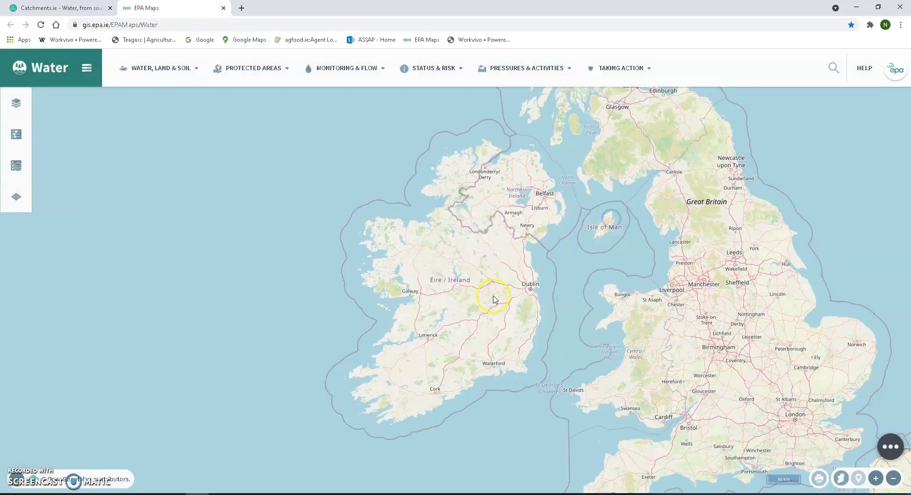
Step: Turn on the Pollution Impact Potential – Nitrate (PIP-N) layer for Ireland
{"action": "left_click", "coordinate": [524, 68]}
{"action": "left_click", "coordinate": [505, 206]}
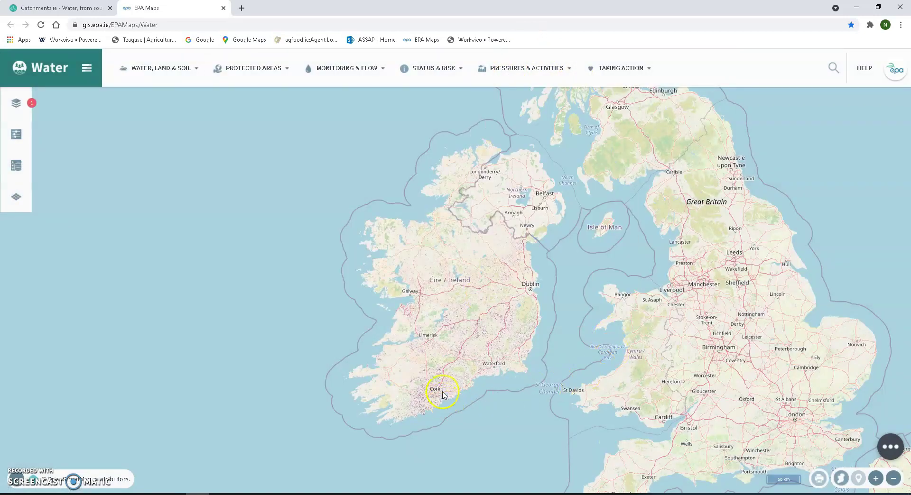
{"action": "scroll", "coordinate": [460, 339], "scroll_direction": "up", "scroll_amount": 2}
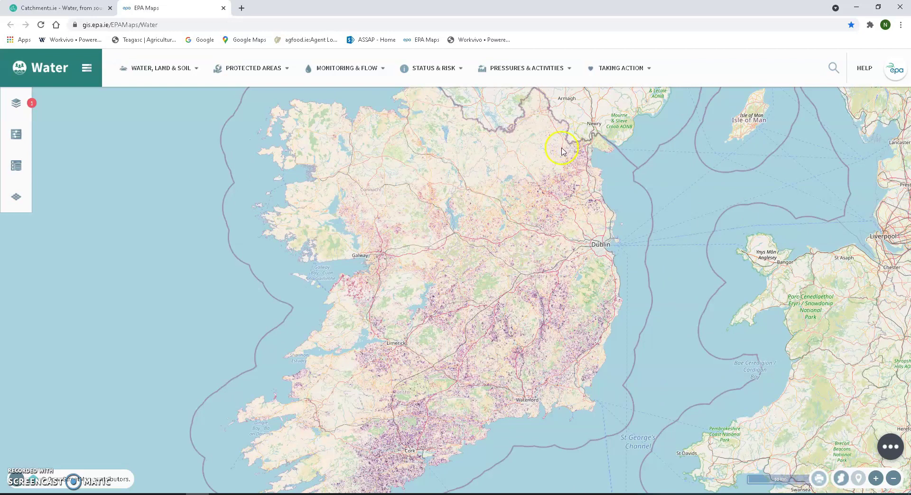
{"action": "left_click_drag", "start_coordinate": [552, 258], "coordinate": [531, 251]}
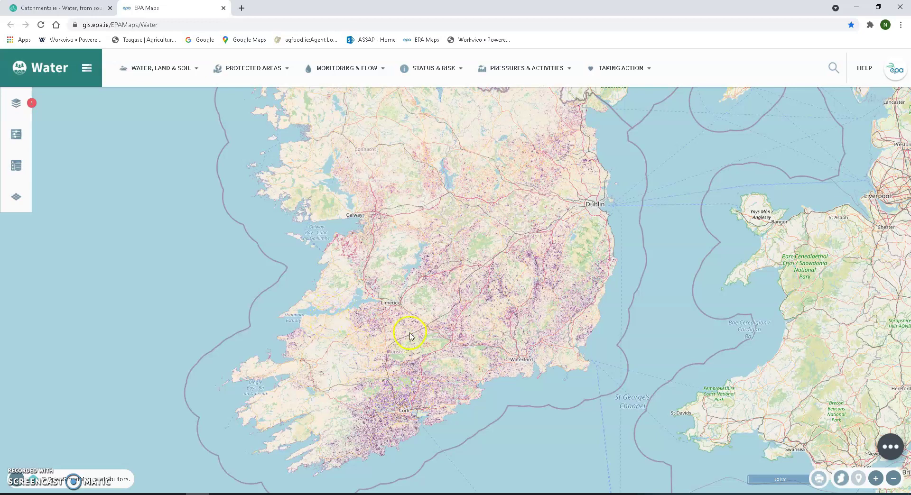
Step: Bring up the farmland northeast of Carlow at field level and display the nitrate layer's settings and PIP rank legend
{"action": "scroll", "coordinate": [537, 275], "scroll_direction": "up", "scroll_amount": 5}
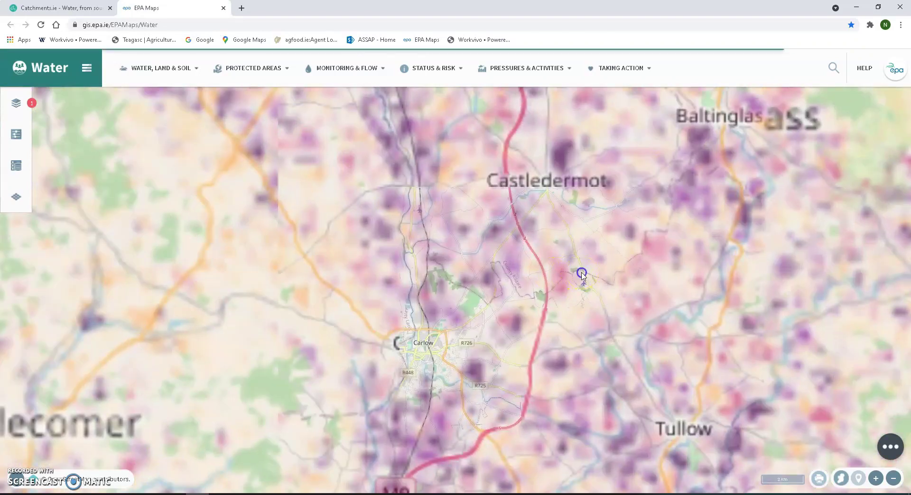
{"action": "left_click_drag", "start_coordinate": [582, 276], "coordinate": [476, 301]}
{"action": "scroll", "coordinate": [477, 302], "scroll_direction": "up", "scroll_amount": 1}
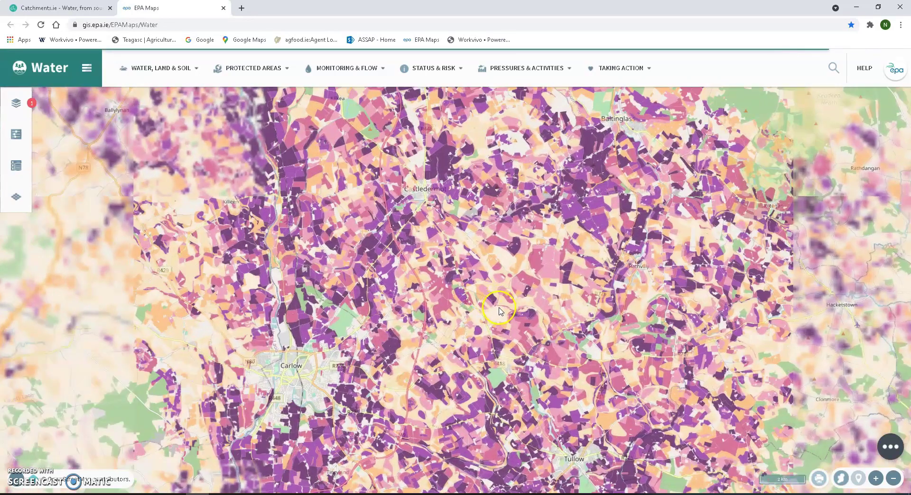
{"action": "left_click", "coordinate": [485, 329]}
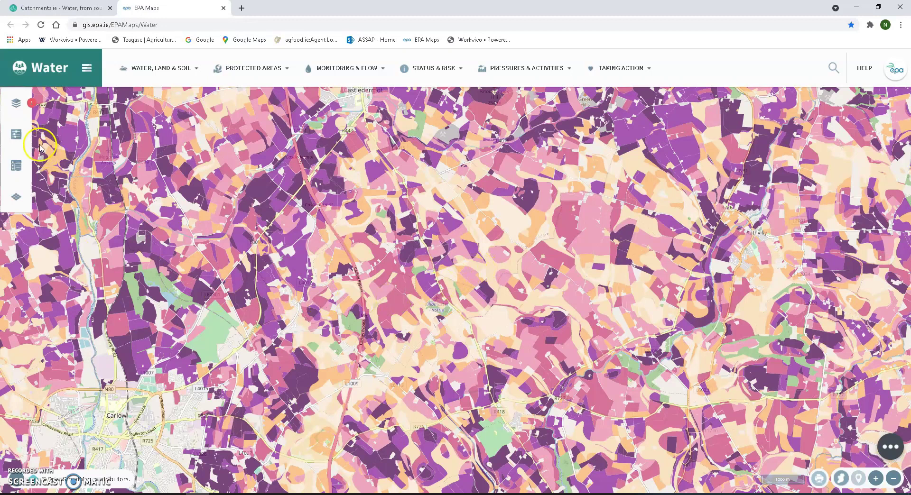
{"action": "left_click", "coordinate": [15, 102]}
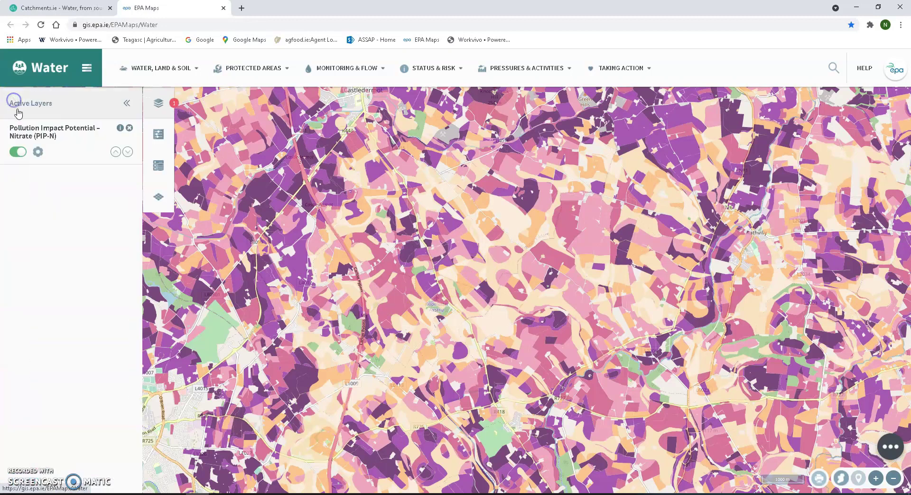
{"action": "left_click", "coordinate": [37, 153]}
{"action": "left_click", "coordinate": [37, 153]}
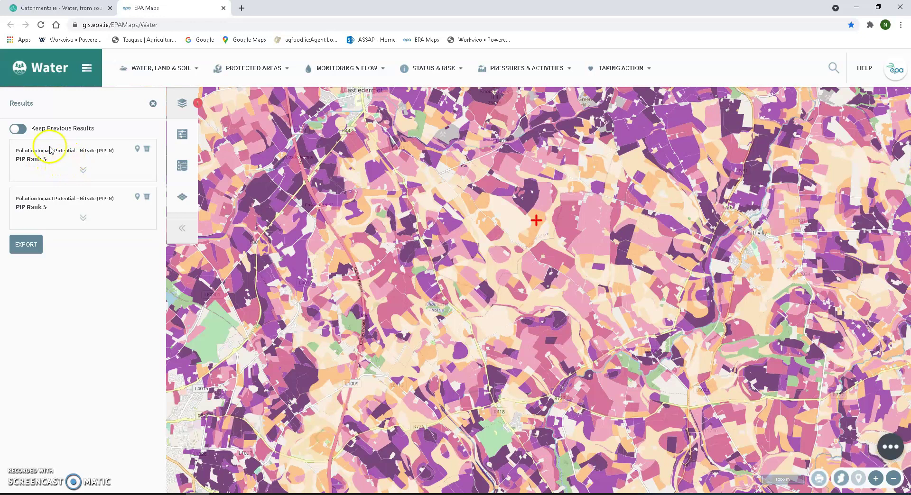
Step: Query the PIP rank of the dark field southeast of Castledermot on the nitrate layer, then close the results
{"action": "left_click", "coordinate": [528, 201]}
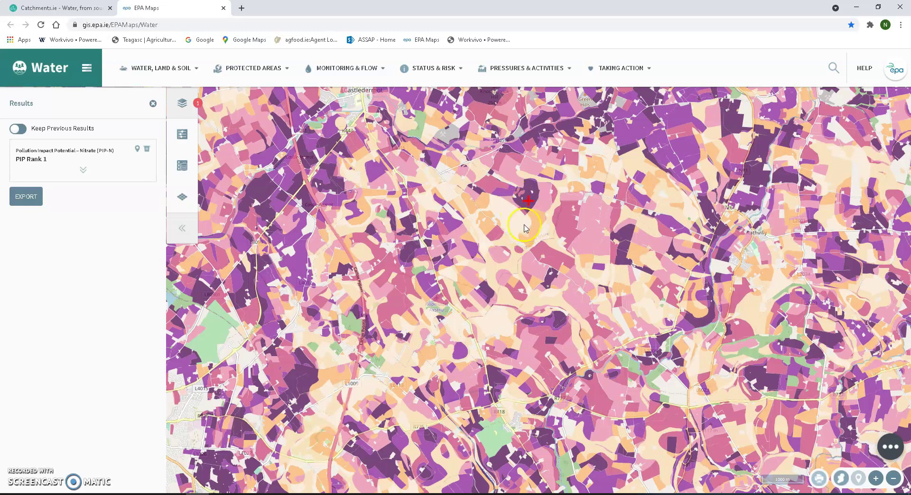
{"action": "left_click", "coordinate": [152, 106]}
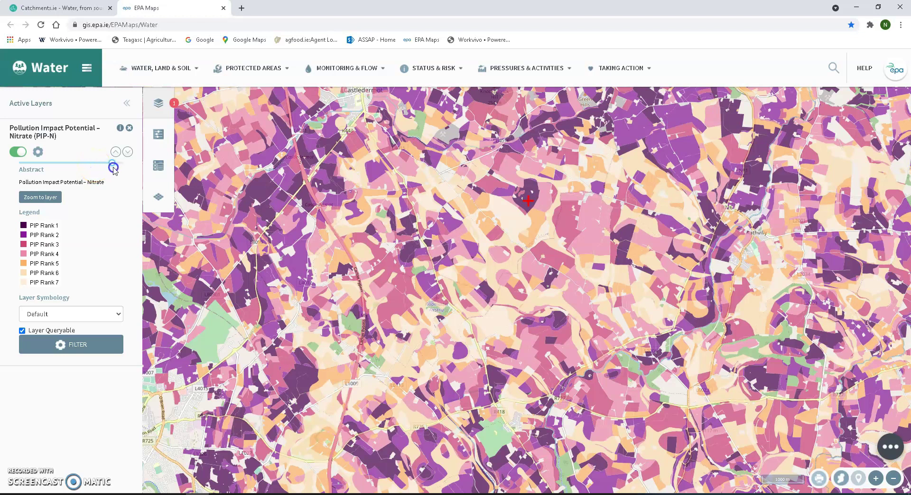
Step: Set the nitrate layer to full opacity, fade it to about one fifth, and switch the base map to Digital Globe
{"action": "left_click_drag", "start_coordinate": [123, 168], "coordinate": [122, 164]}
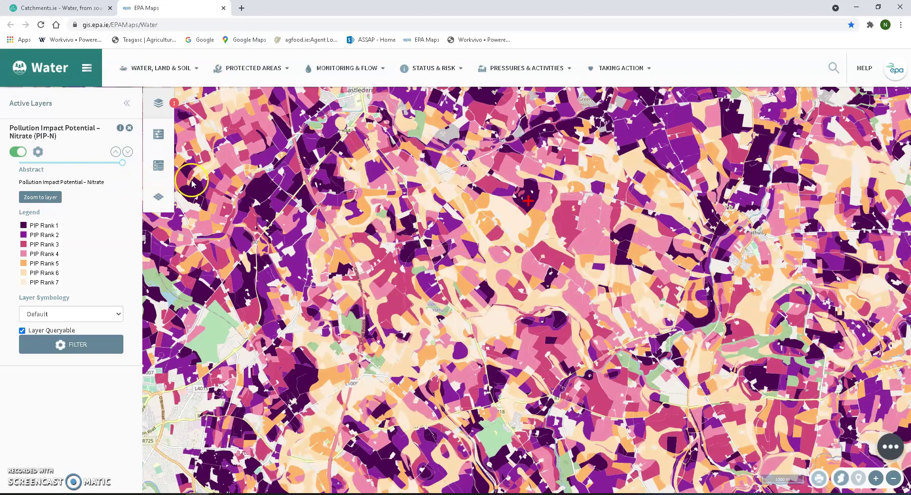
{"action": "left_click_drag", "start_coordinate": [122, 164], "coordinate": [39, 164]}
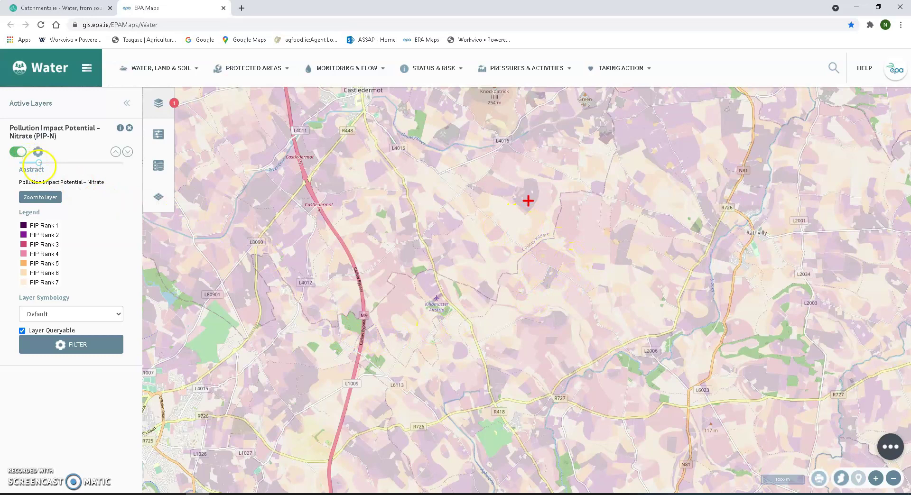
{"action": "left_click", "coordinate": [889, 447]}
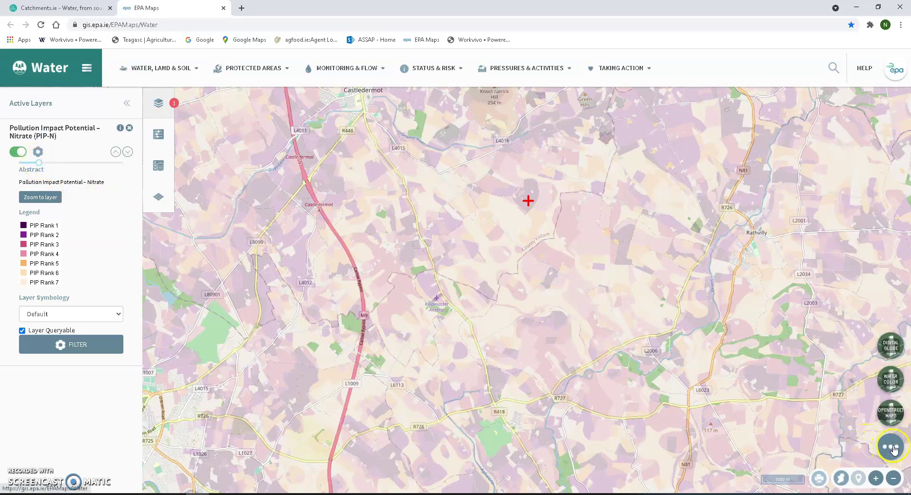
{"action": "left_click", "coordinate": [889, 443]}
{"action": "left_click", "coordinate": [889, 443]}
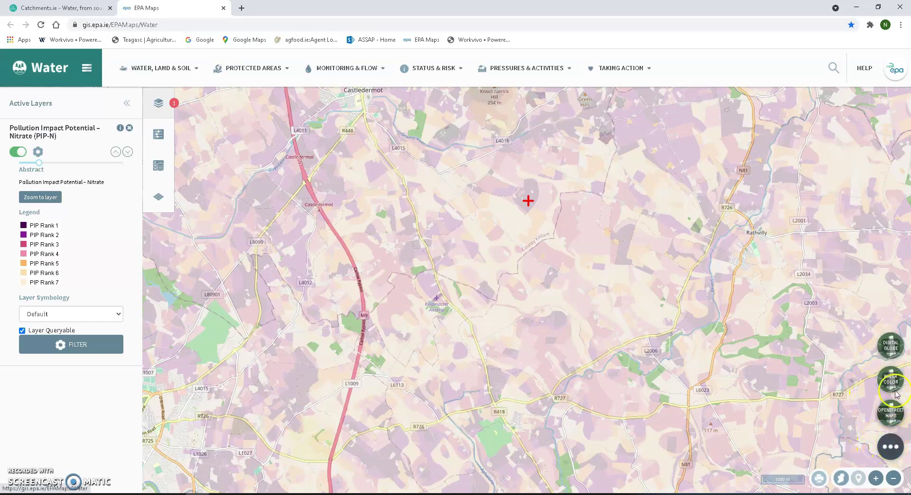
{"action": "left_click", "coordinate": [890, 347]}
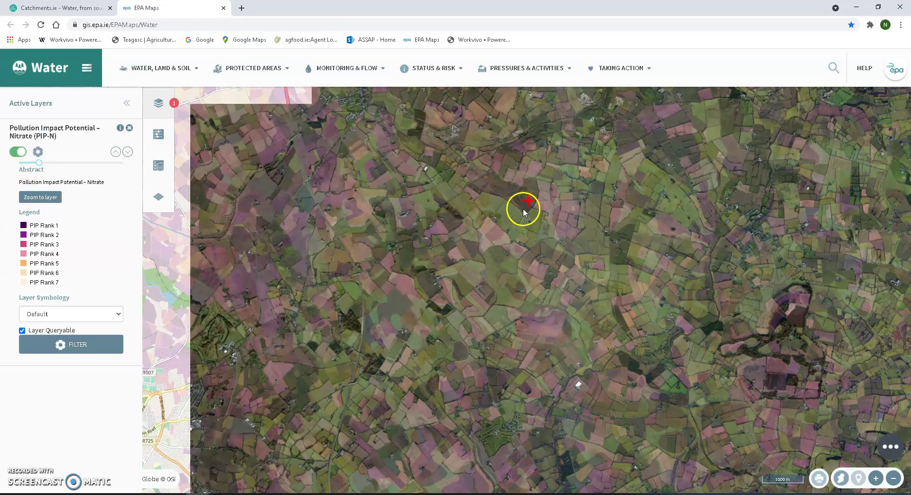
Step: Raise the nitrate layer's opacity to nearly full over the aerial imagery, then reduce it to about three quarters
{"action": "scroll", "coordinate": [523, 209], "scroll_direction": "up", "scroll_amount": 1}
{"action": "left_click_drag", "start_coordinate": [42, 163], "coordinate": [120, 173]}
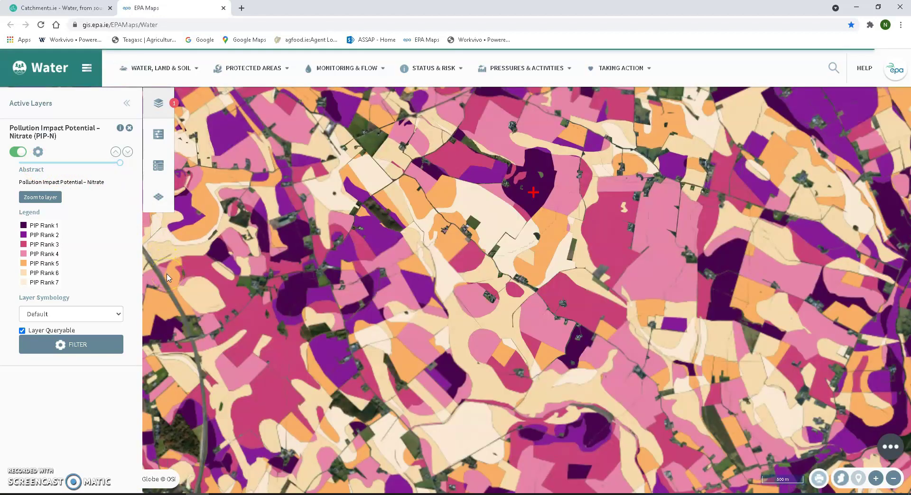
{"action": "left_click", "coordinate": [122, 170]}
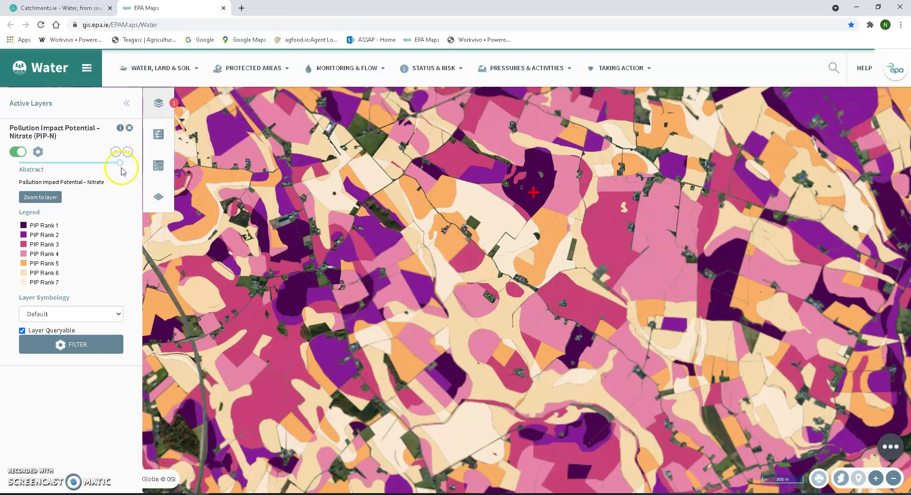
{"action": "left_click_drag", "start_coordinate": [120, 164], "coordinate": [98, 164]}
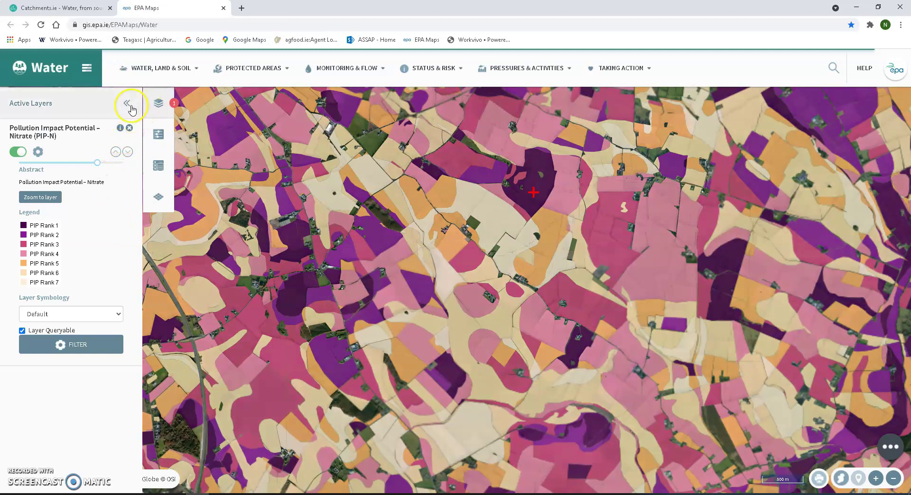
Step: Remove the nitrate layer from the active layers and switch the base map back to OpenStreetMap
{"action": "left_click", "coordinate": [129, 127]}
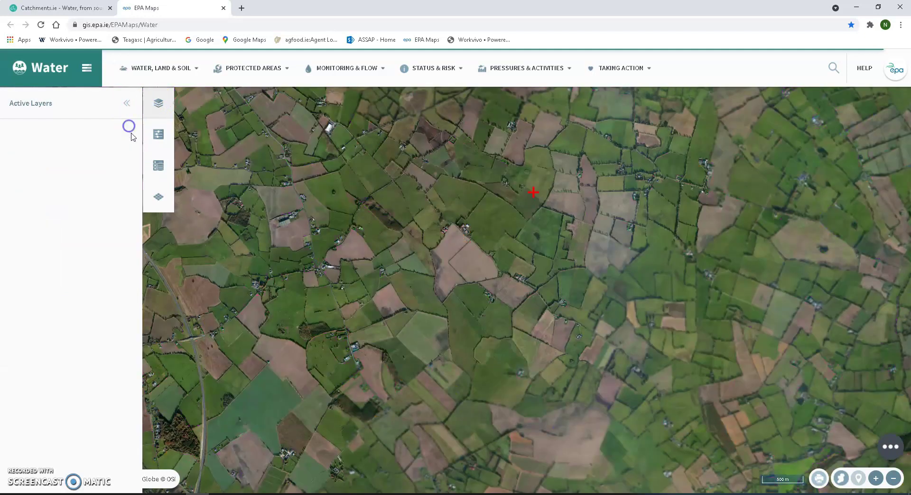
{"action": "left_click", "coordinate": [890, 447]}
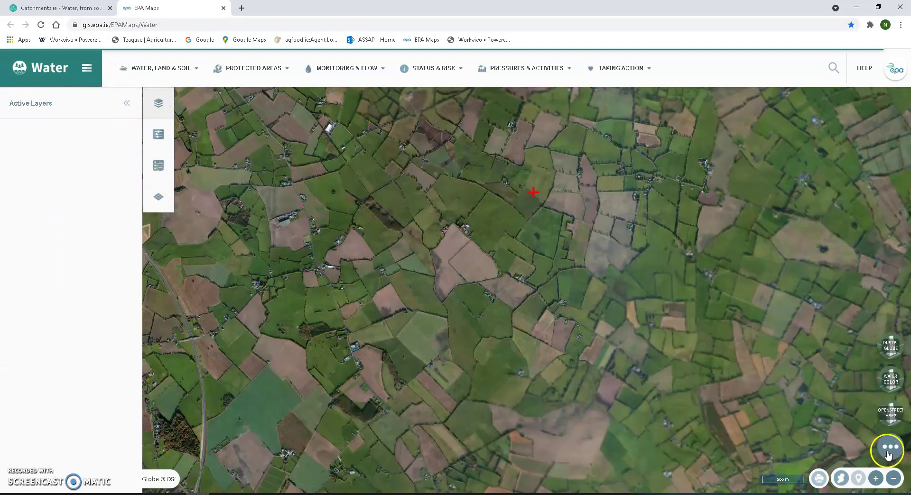
{"action": "left_click", "coordinate": [891, 414]}
Step: Turn on the Pollution Impact Potential – Phosphorus (PIP-P) layer and show it across Ireland
{"action": "left_click", "coordinate": [505, 70]}
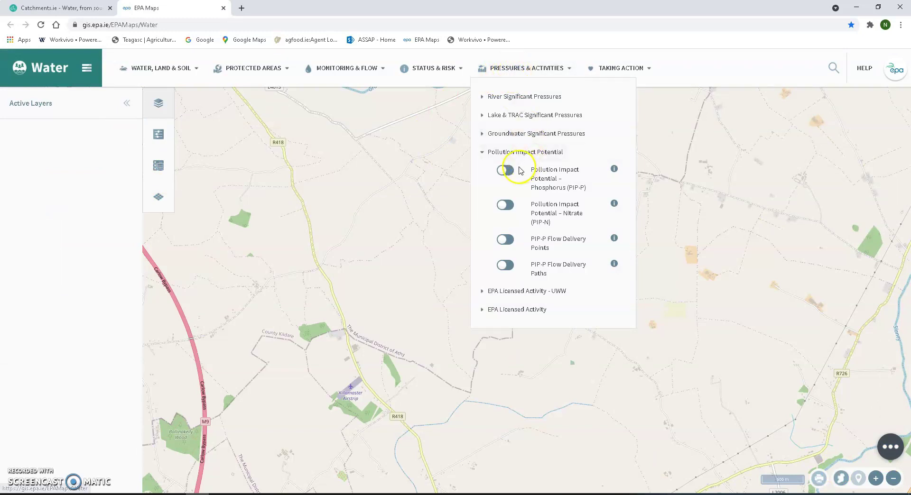
{"action": "left_click", "coordinate": [505, 171]}
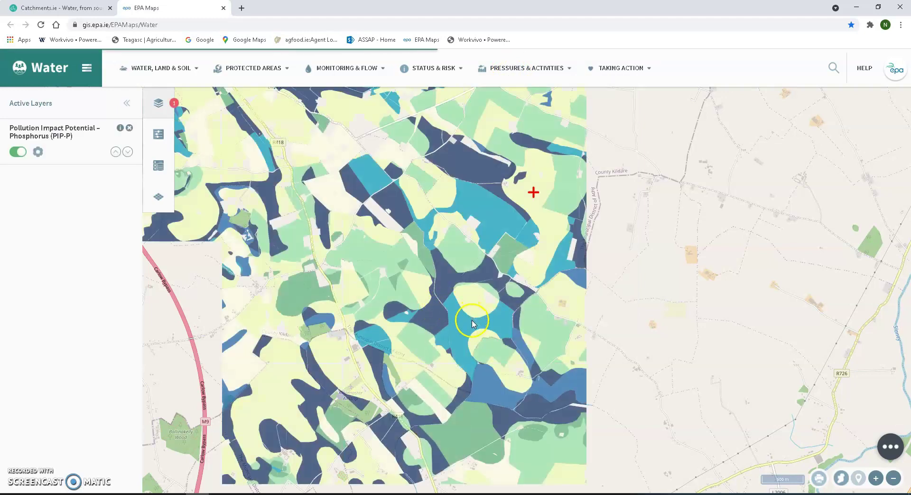
{"action": "scroll", "coordinate": [461, 314], "scroll_direction": "down", "scroll_amount": 4}
{"action": "scroll", "coordinate": [467, 332], "scroll_direction": "down", "scroll_amount": 3}
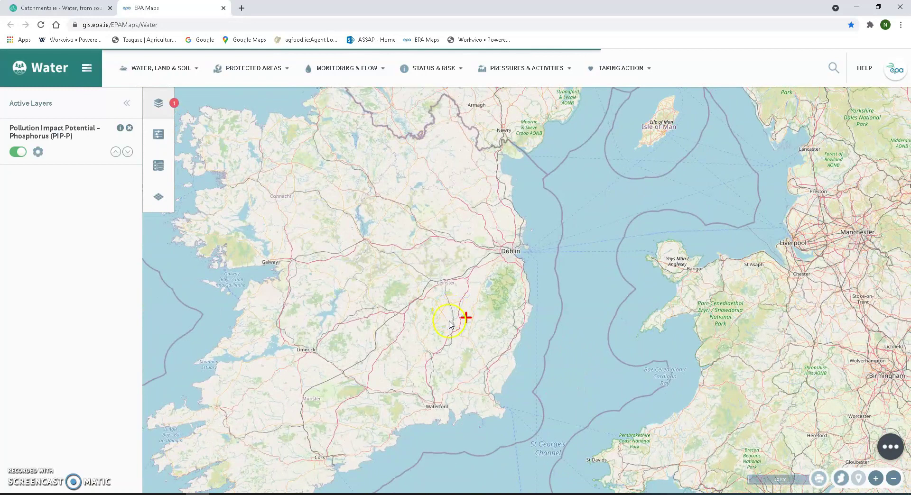
{"action": "left_click_drag", "start_coordinate": [472, 335], "coordinate": [580, 315]}
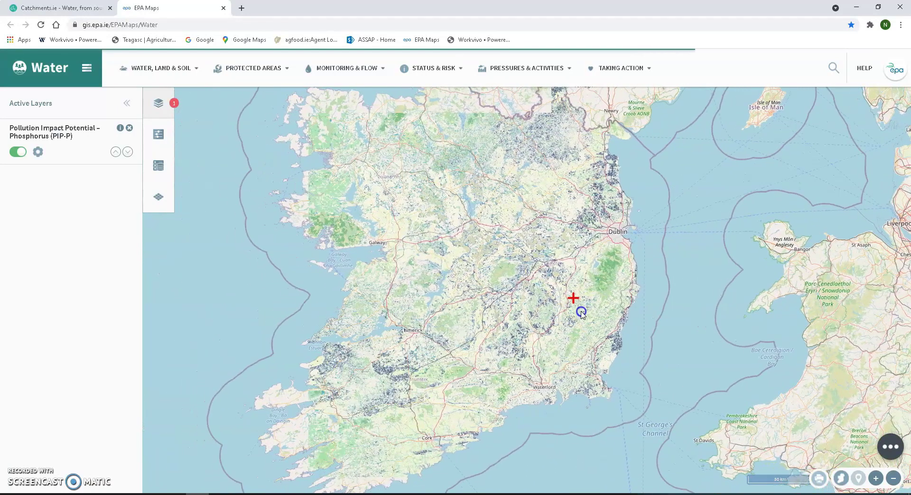
Step: Set the phosphorus layer's opacity to full and collapse the active layers list
{"action": "left_click", "coordinate": [36, 153]}
{"action": "left_click_drag", "start_coordinate": [60, 162], "coordinate": [125, 162]}
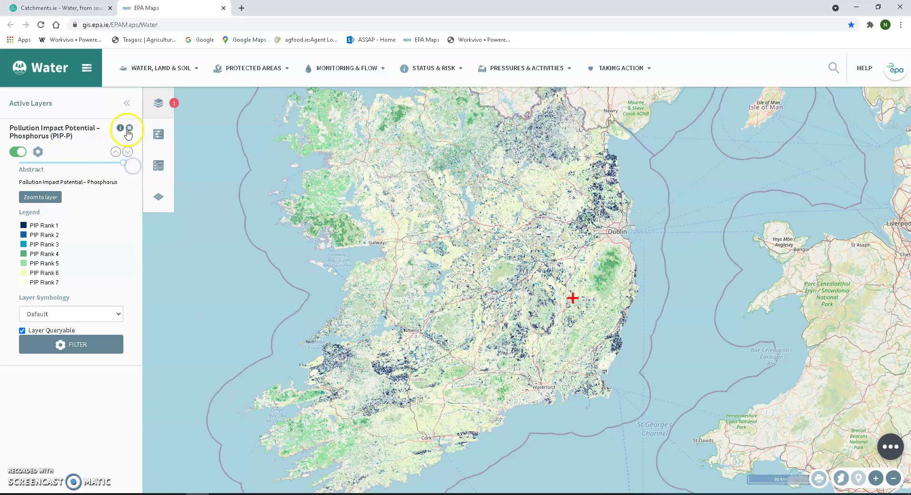
{"action": "left_click", "coordinate": [127, 103]}
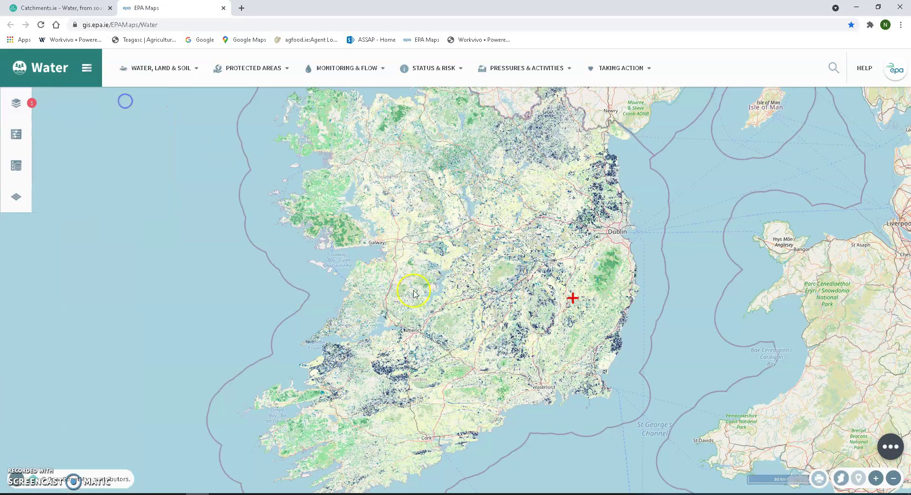
Step: Examine the phosphorus ranks across southern Ireland and at field level between Kilcock and Dunboyne, with the layer's legend displayed
{"action": "mouse_move", "coordinate": [472, 349]}
{"action": "left_mouse_down"}
{"action": "mouse_move", "coordinate": [466, 341]}
{"action": "mouse_move", "coordinate": [461, 351]}
{"action": "left_mouse_up"}
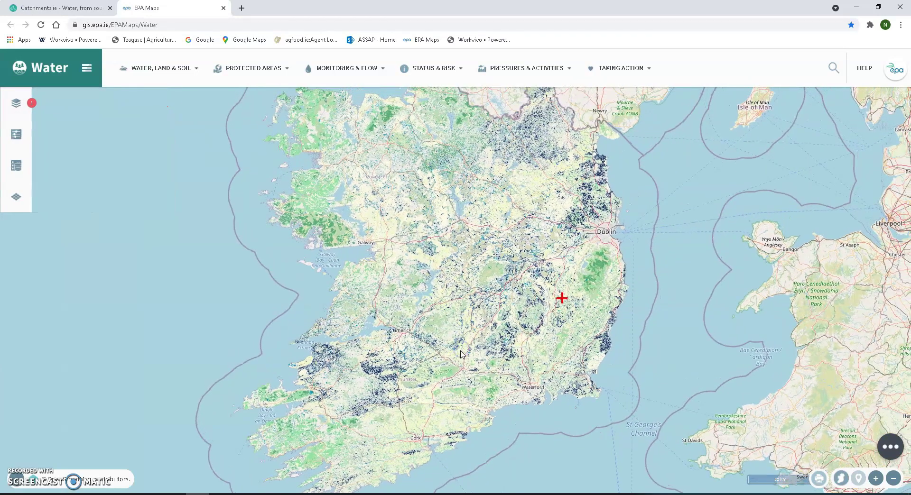
{"action": "left_click", "coordinate": [458, 352]}
{"action": "left_click_drag", "start_coordinate": [433, 429], "coordinate": [422, 366]}
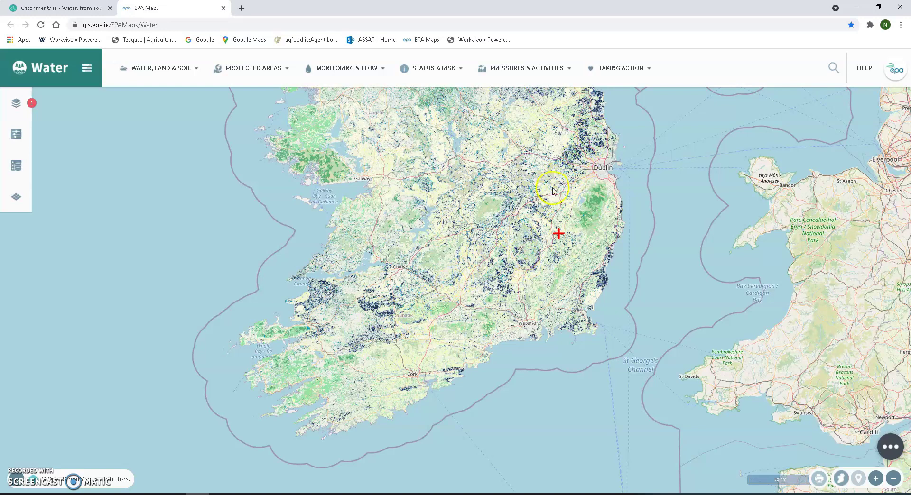
{"action": "scroll", "coordinate": [569, 159], "scroll_direction": "up", "scroll_amount": 5}
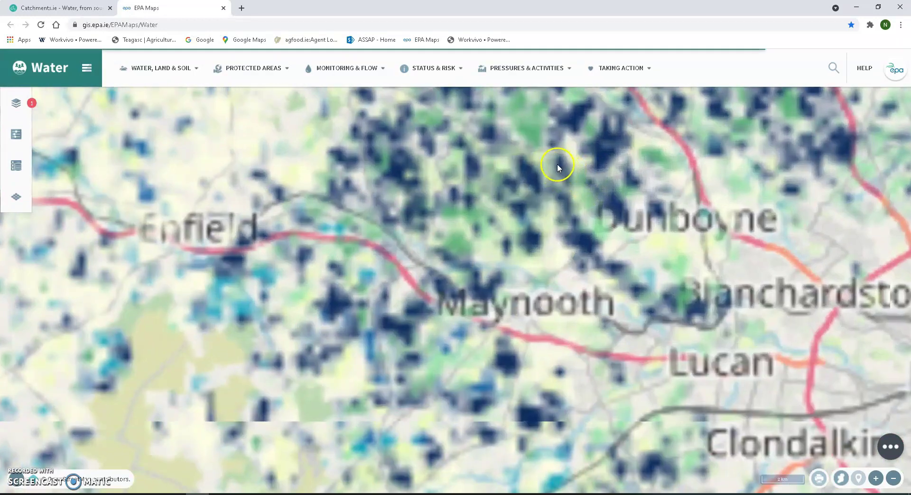
{"action": "left_click_drag", "start_coordinate": [557, 168], "coordinate": [573, 277]}
{"action": "scroll", "coordinate": [572, 277], "scroll_direction": "up", "scroll_amount": 2}
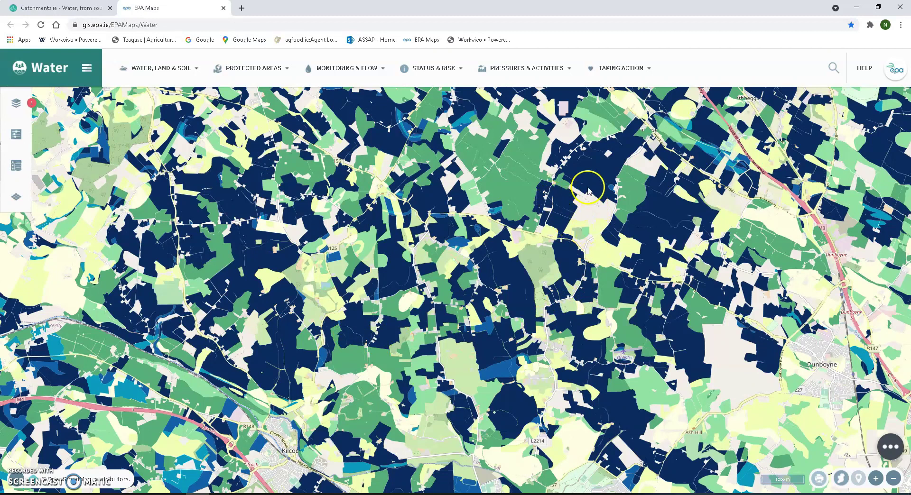
{"action": "left_click", "coordinate": [15, 103]}
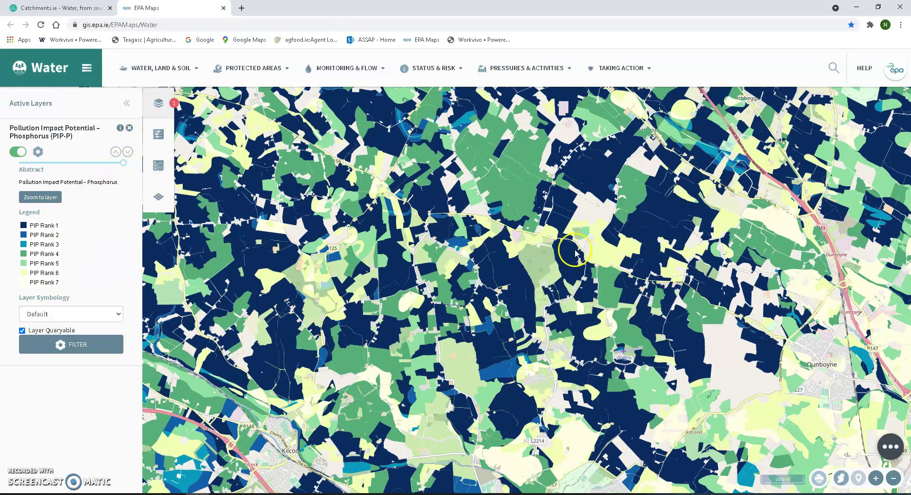
Step: Remove the Pollution Impact Potential – Phosphorus layer and turn on the PIP-P Flow Delivery Paths layer instead
{"action": "left_click", "coordinate": [514, 64]}
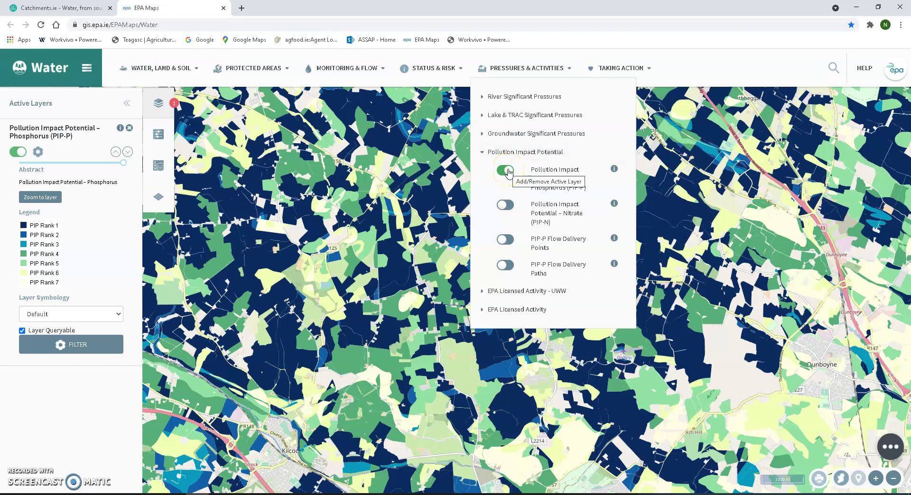
{"action": "left_click", "coordinate": [507, 170]}
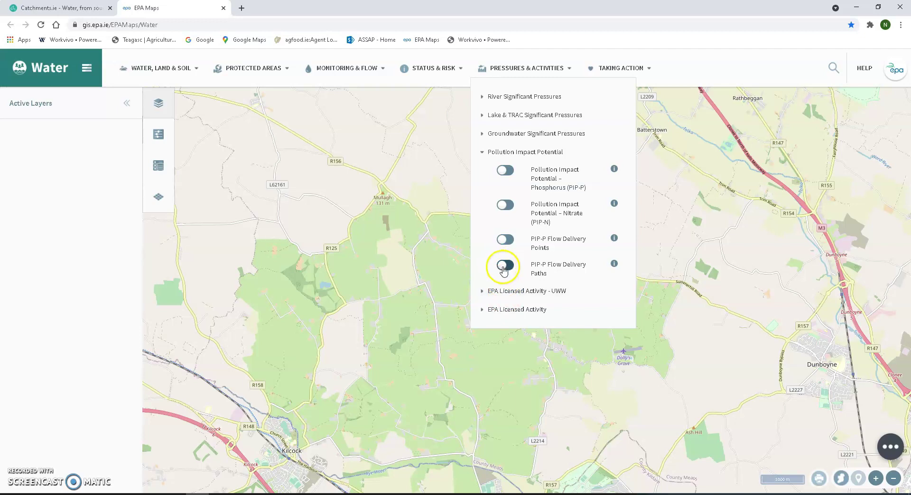
{"action": "left_click", "coordinate": [503, 269]}
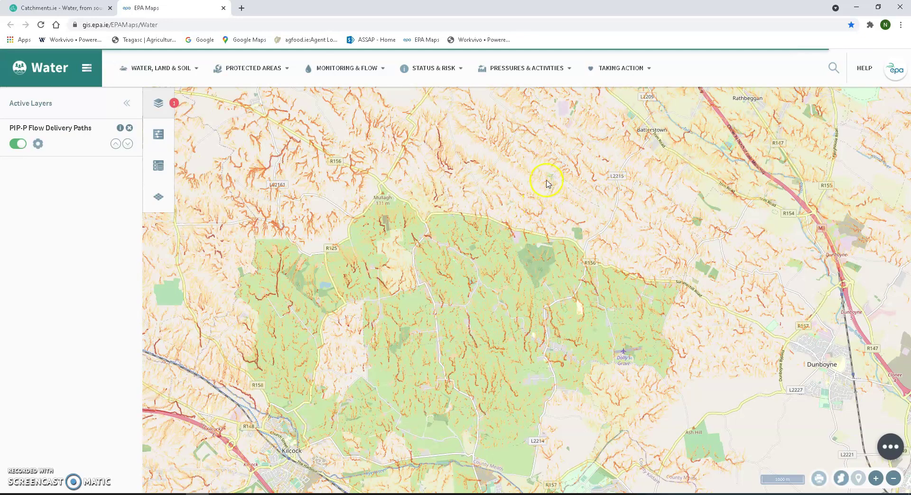
Step: Display the legend of the PIP-P Flow Delivery Paths layer and set its opacity to full for the area northwest of Mullagh
{"action": "left_click_drag", "start_coordinate": [260, 198], "coordinate": [486, 309]}
{"action": "scroll", "coordinate": [465, 280], "scroll_direction": "up", "scroll_amount": 1}
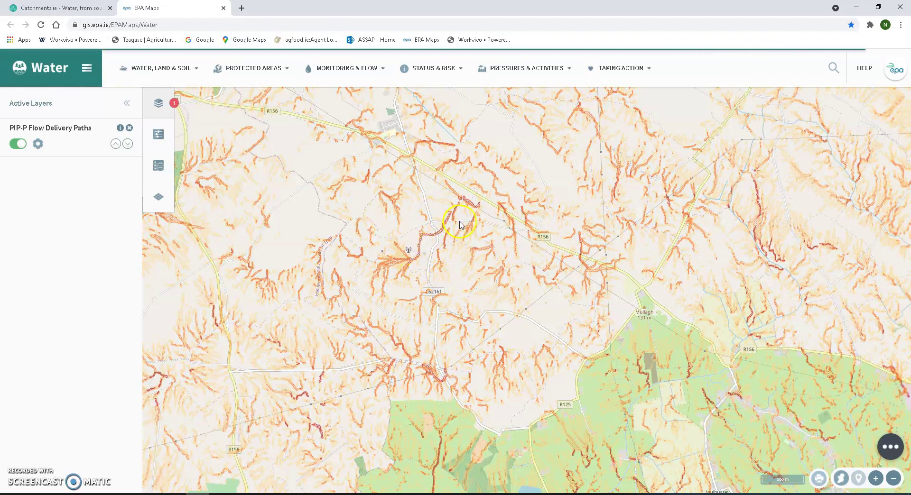
{"action": "left_click", "coordinate": [38, 143]}
{"action": "left_click_drag", "start_coordinate": [87, 155], "coordinate": [135, 165]}
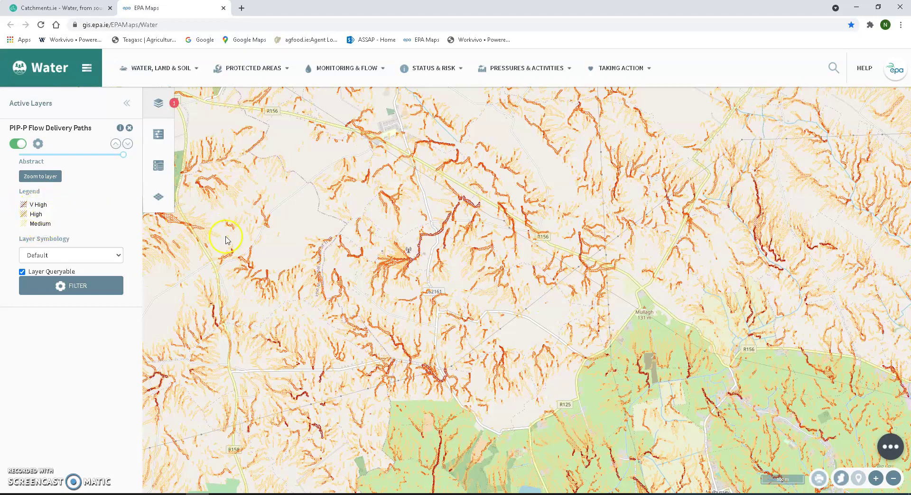
Step: Add the PIP-P Flow Delivery Points layer to the map above the delivery paths
{"action": "left_click", "coordinate": [509, 66]}
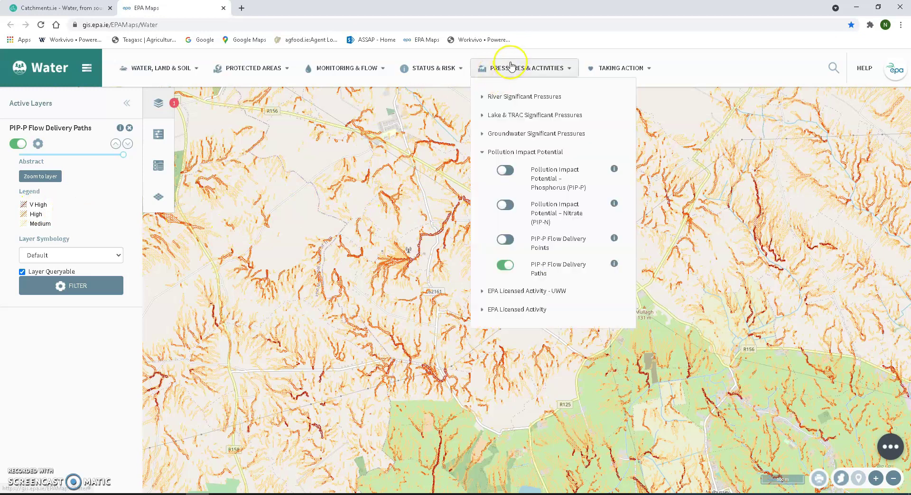
{"action": "left_click", "coordinate": [505, 240]}
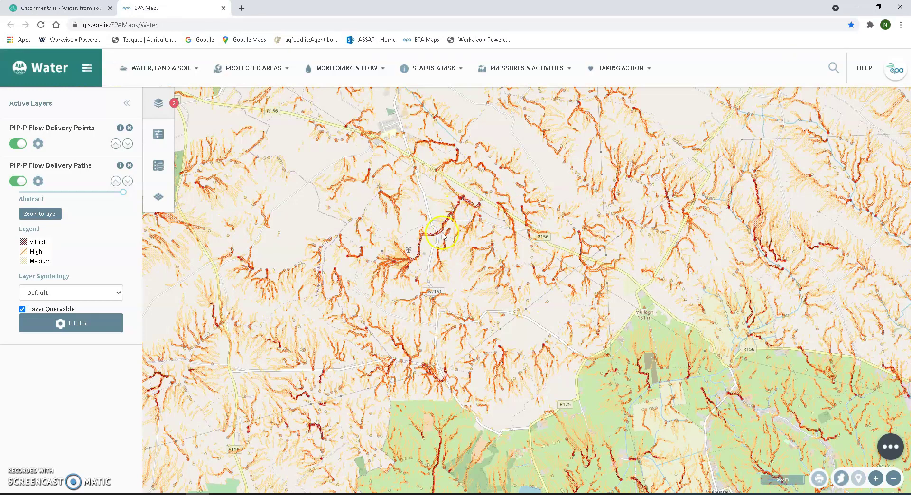
Step: Turn on the River Flow Direction layer from the water features and display the legend of the PIP-P Flow Delivery Points layer
{"action": "mouse_move", "coordinate": [171, 71]}
{"action": "left_click", "coordinate": [144, 96]}
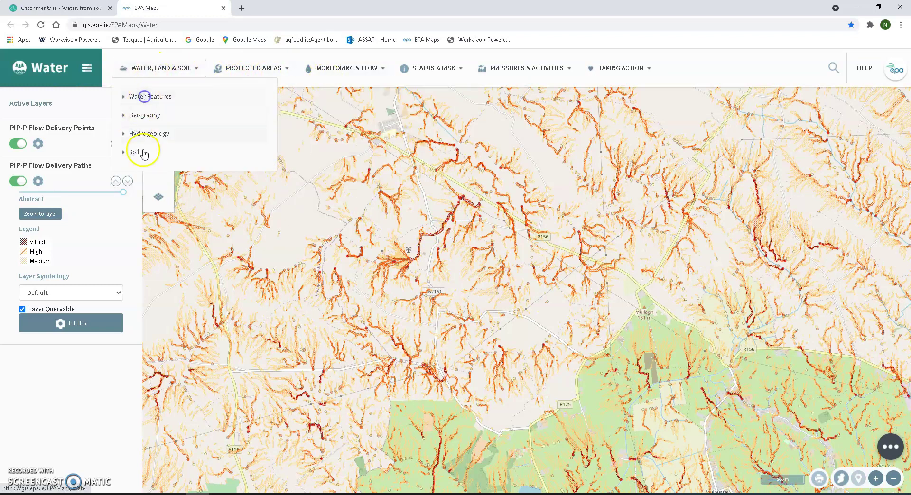
{"action": "left_click", "coordinate": [135, 97]}
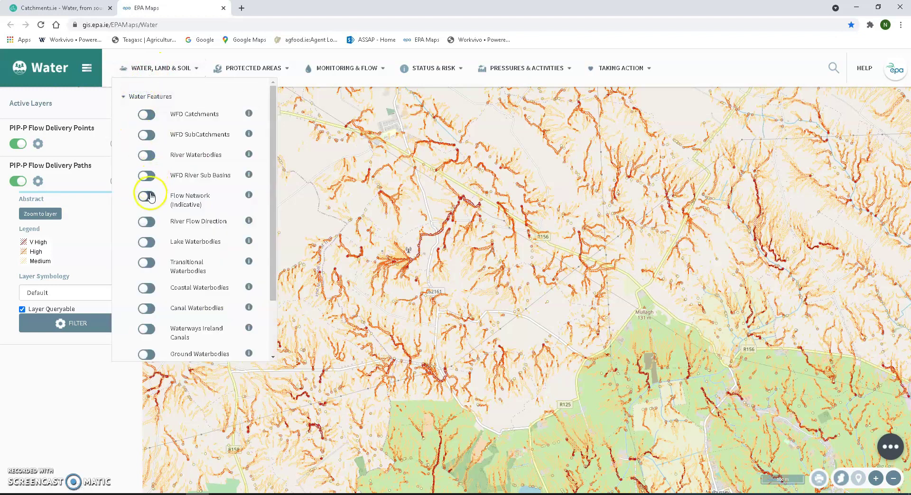
{"action": "left_click", "coordinate": [147, 220]}
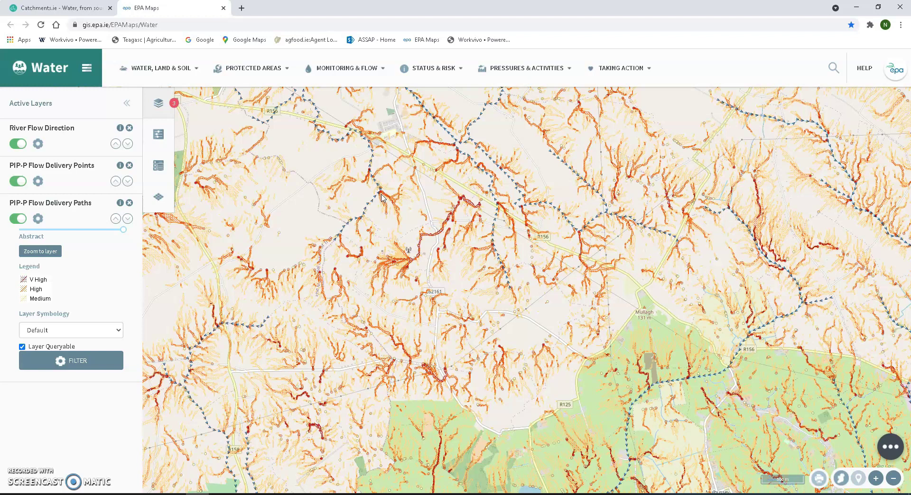
{"action": "left_click", "coordinate": [38, 181]}
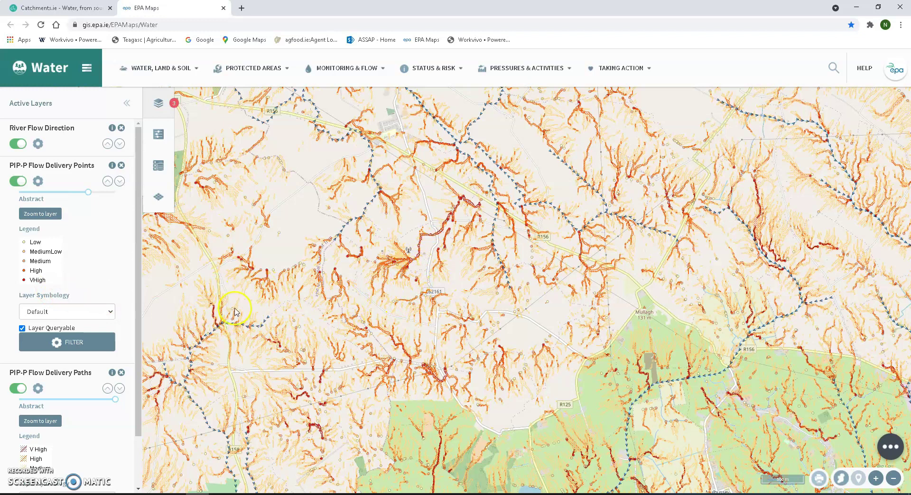
Step: Look through the available Pressures & Activities and Status & Risk layer categories
{"action": "left_click", "coordinate": [498, 70]}
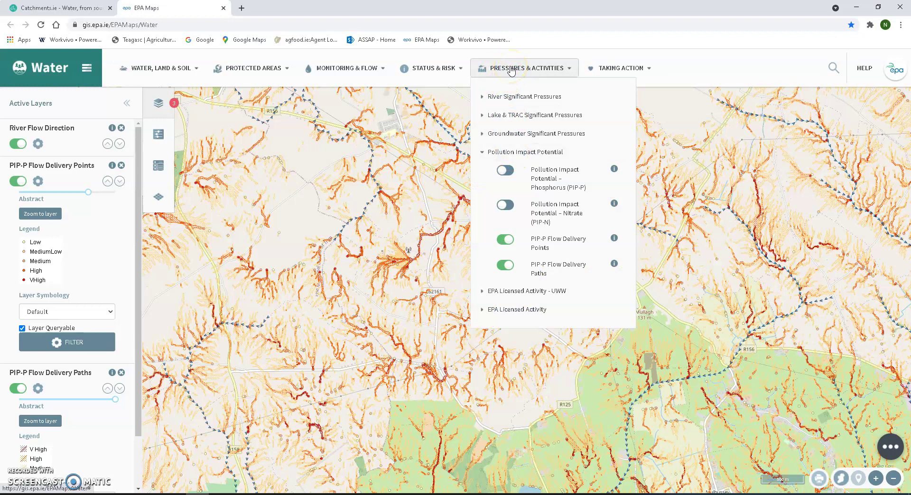
{"action": "mouse_move", "coordinate": [446, 73]}
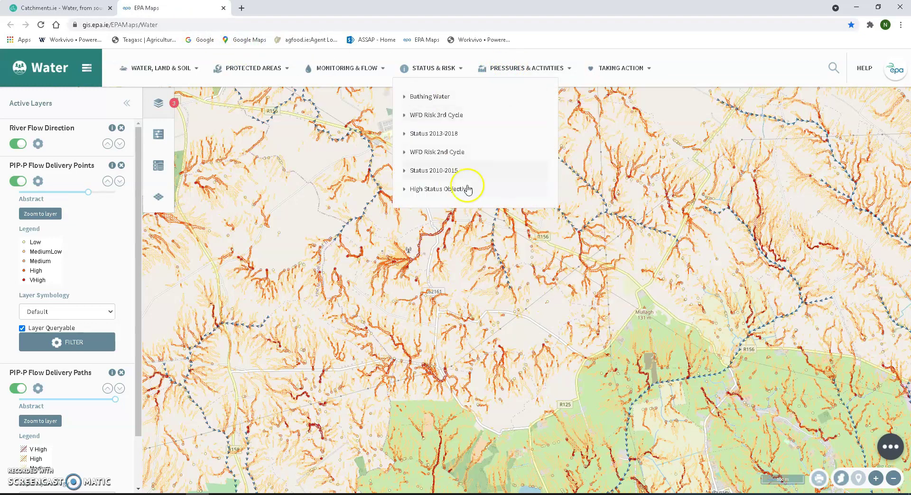